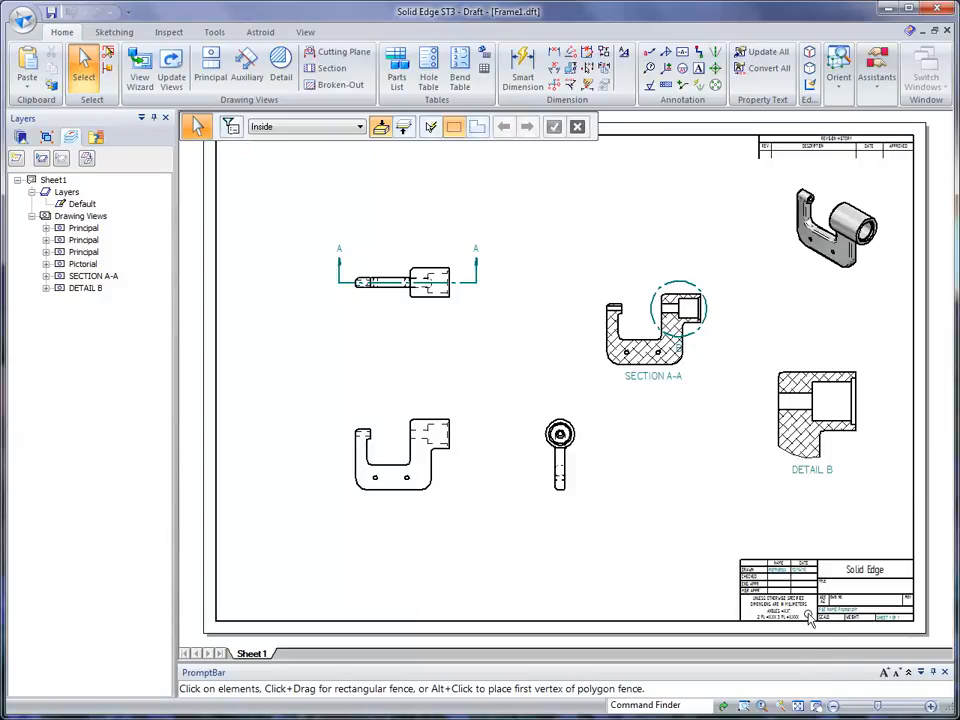
# - Retrieve the model dimensions into the front view and the side view using the ANSI (mm) style
pyautogui.click(743, 706)
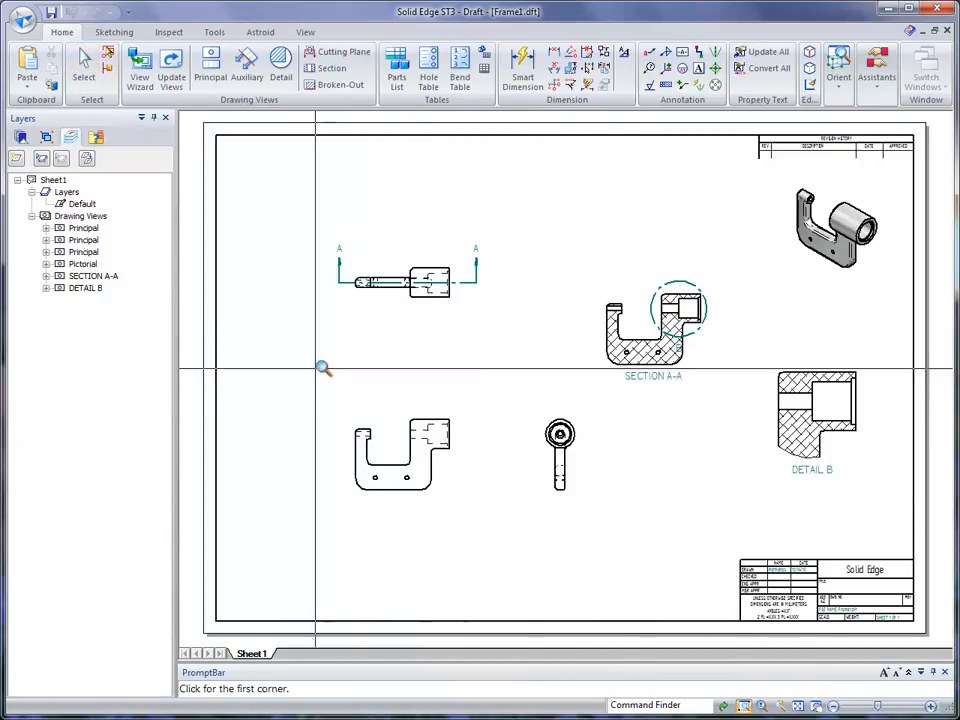
pyautogui.moveTo(326, 388); pyautogui.dragTo(638, 537)
pyautogui.press('Escape')
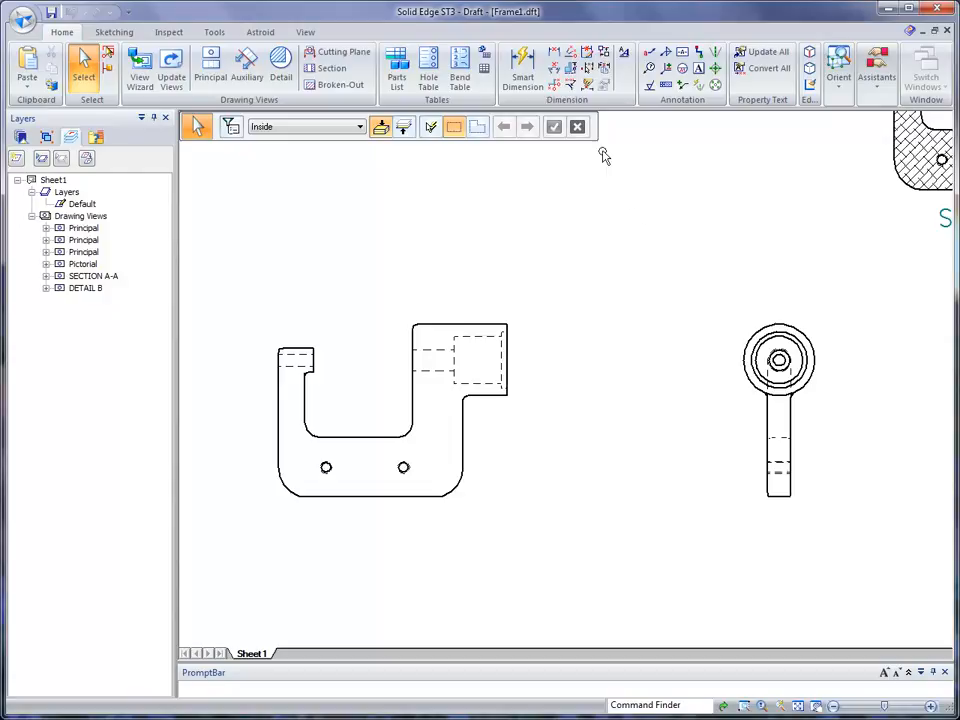
pyautogui.click(588, 86)
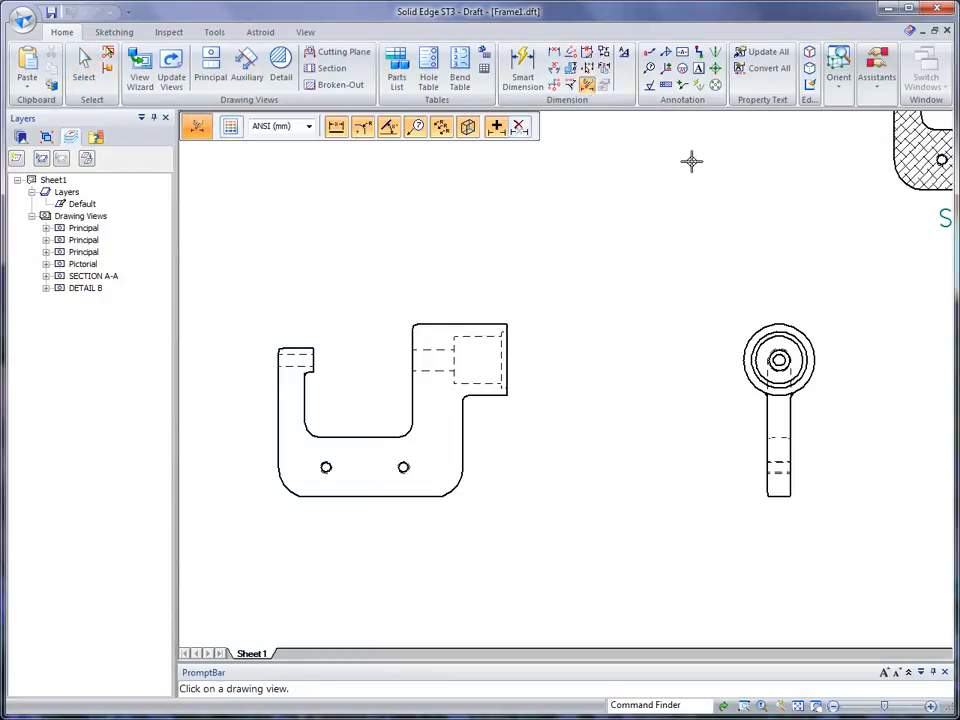
pyautogui.click(310, 128)
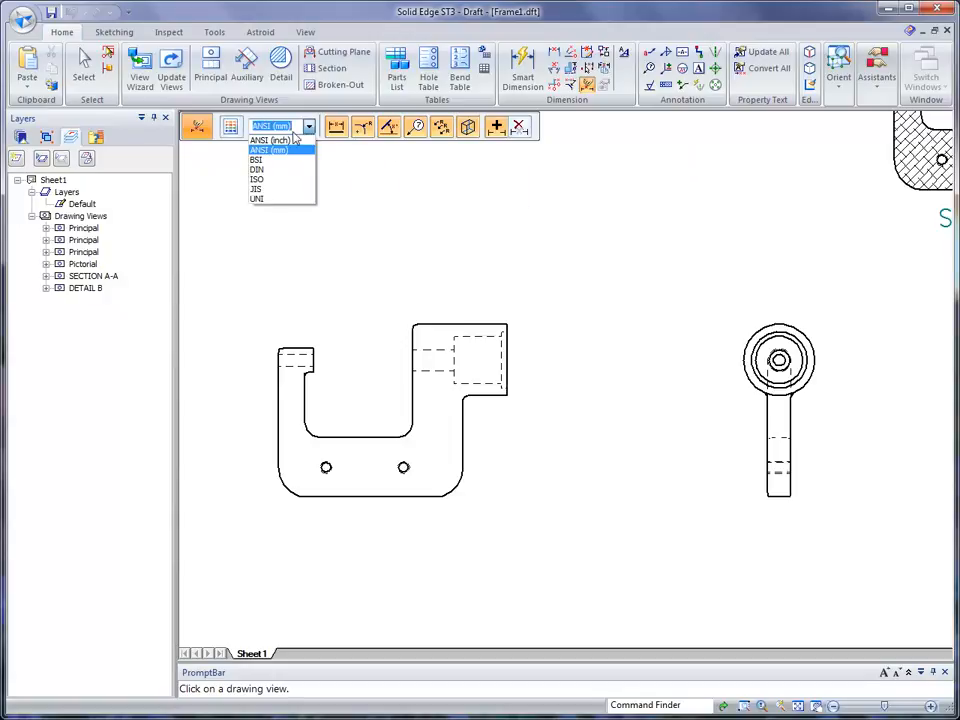
pyautogui.click(271, 150)
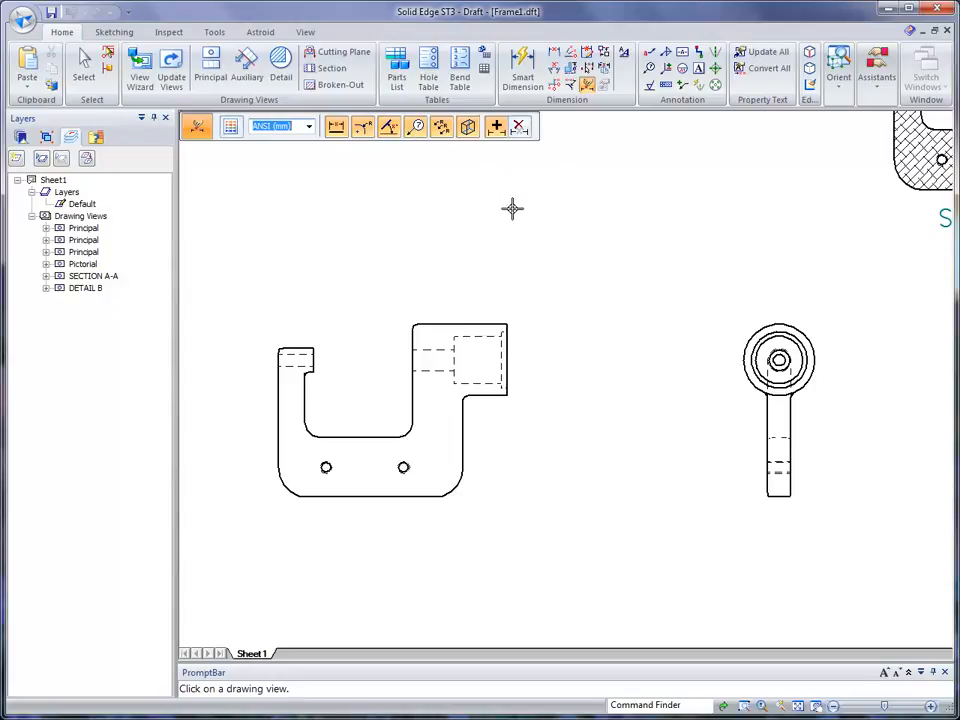
pyautogui.click(430, 320)
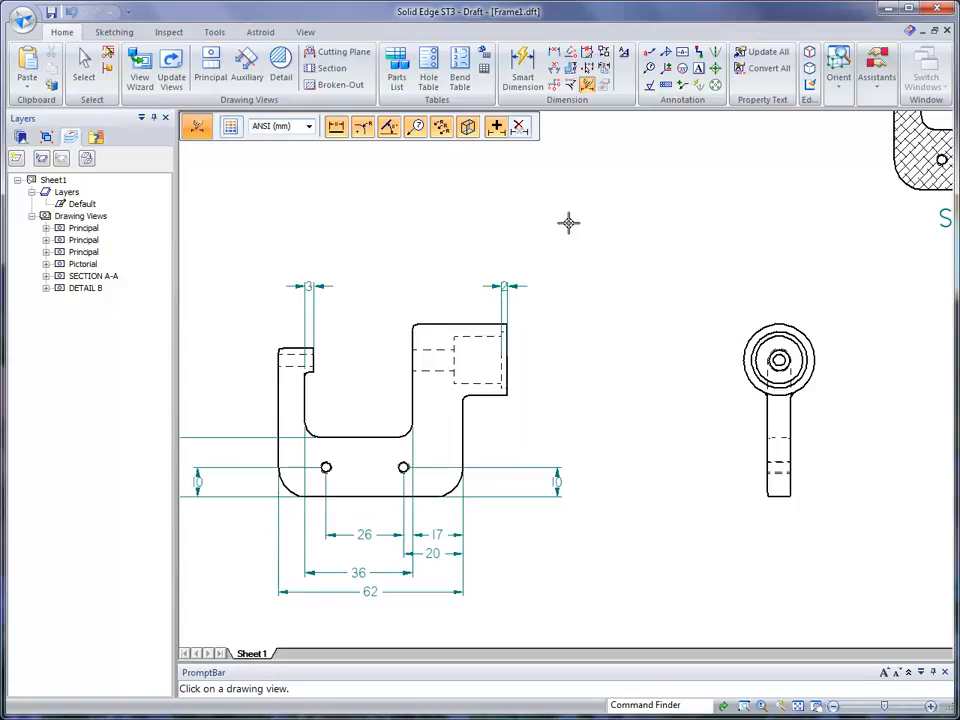
pyautogui.scroll(-3, 577, 220)
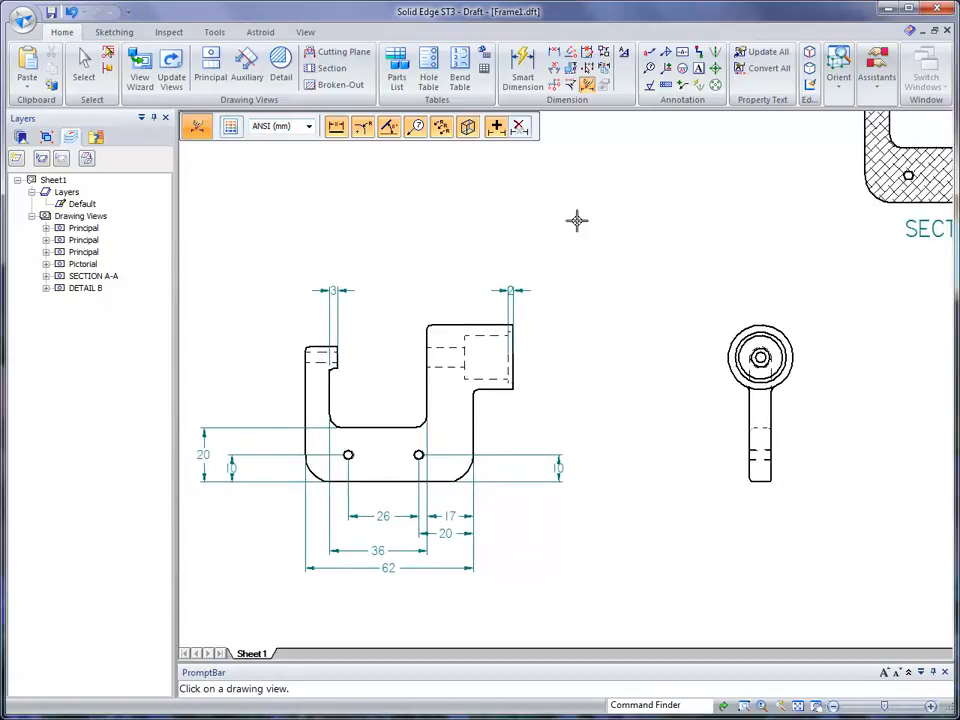
pyautogui.click(760, 320)
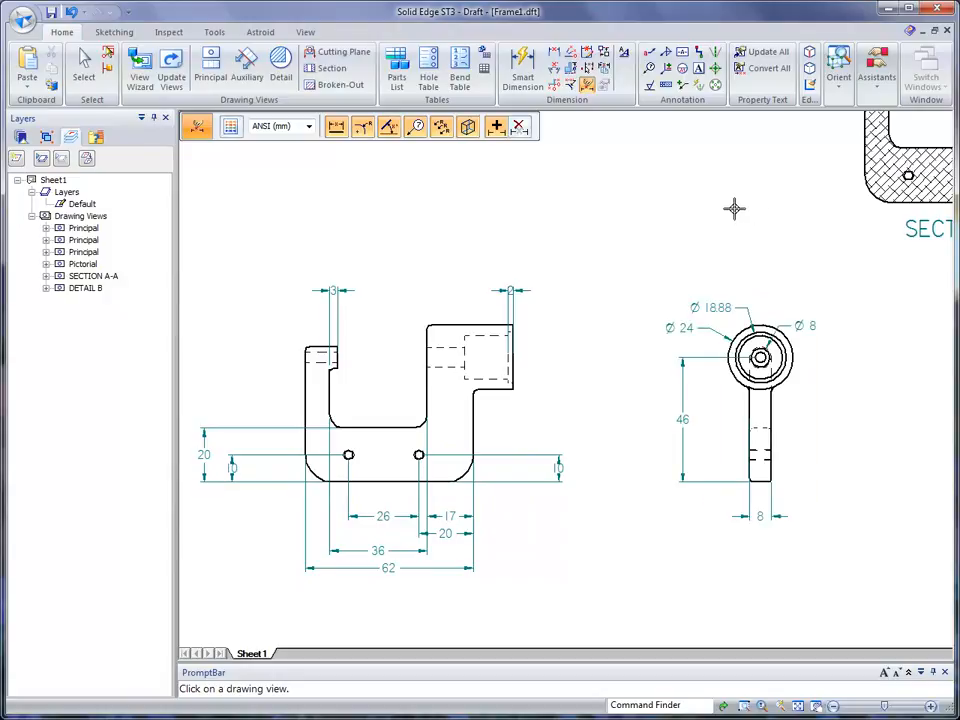
# - Move the 2 and 3 dimension texts outside their extension lines and flip the right-hand 10 dimension's arrows outward in the front view
pyautogui.scroll(6, 712, 208)
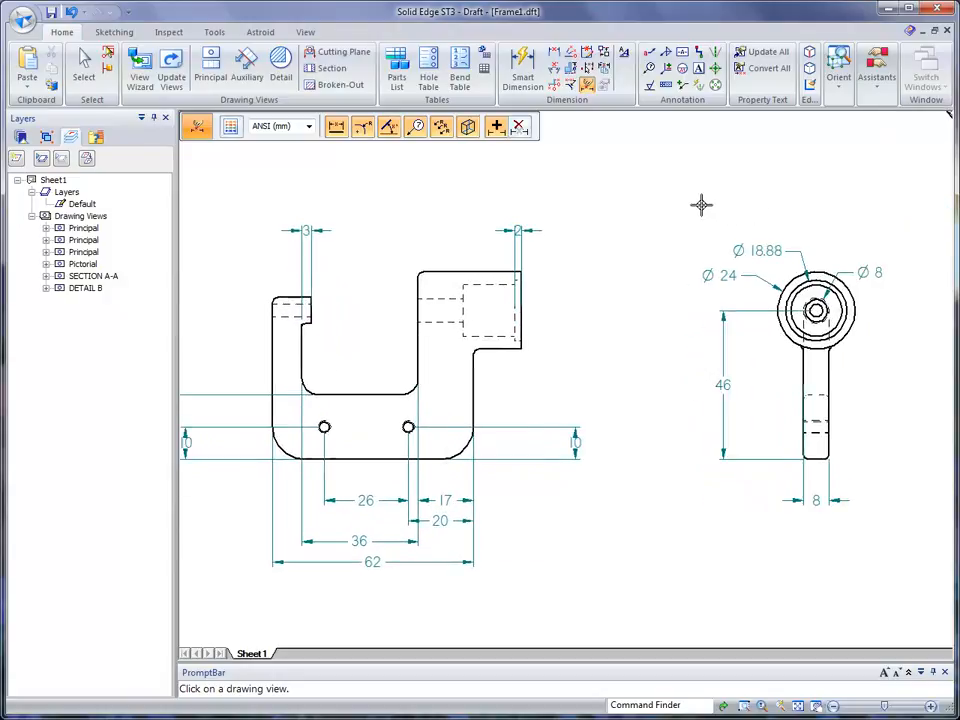
pyautogui.scroll(2, 754, 229)
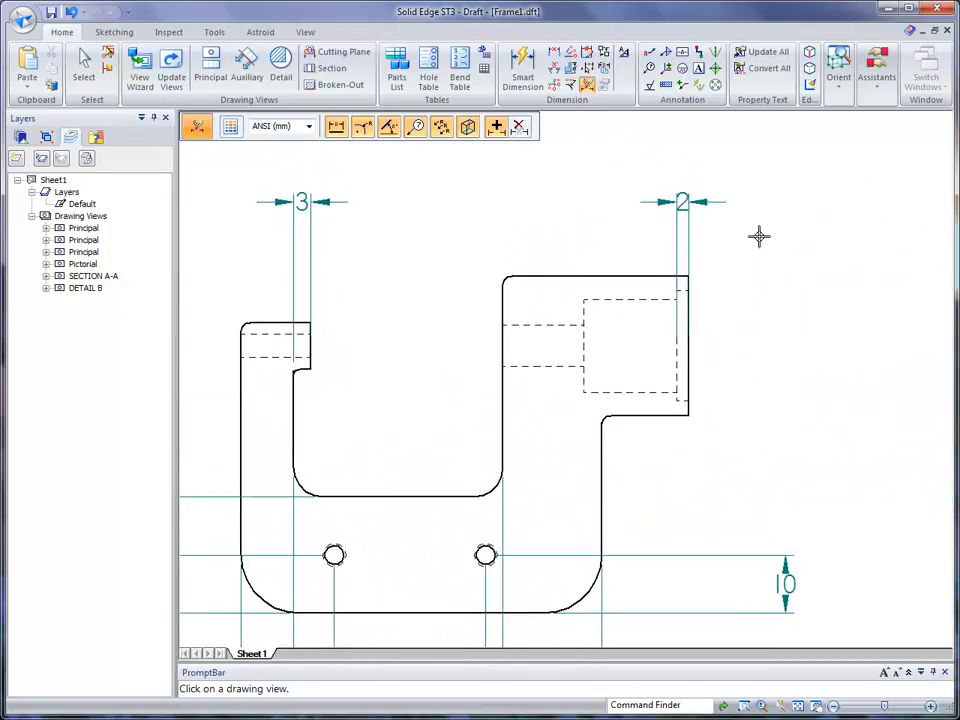
pyautogui.click(84, 66)
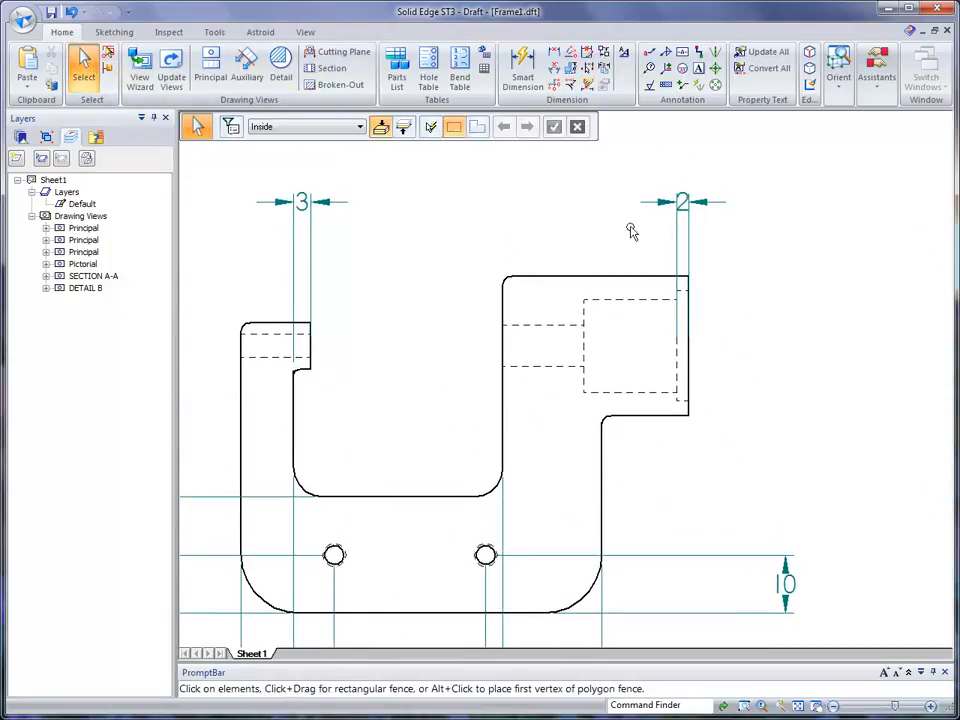
pyautogui.moveTo(682, 210); pyautogui.dragTo(745, 228)
pyautogui.moveTo(300, 206); pyautogui.dragTo(352, 232)
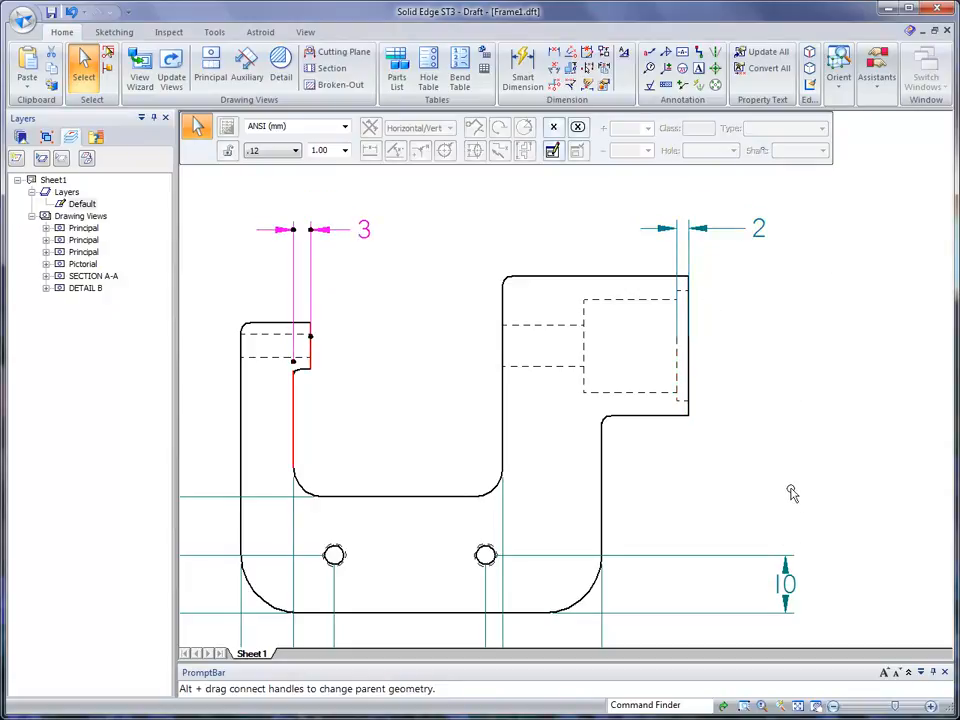
pyautogui.click(806, 577)
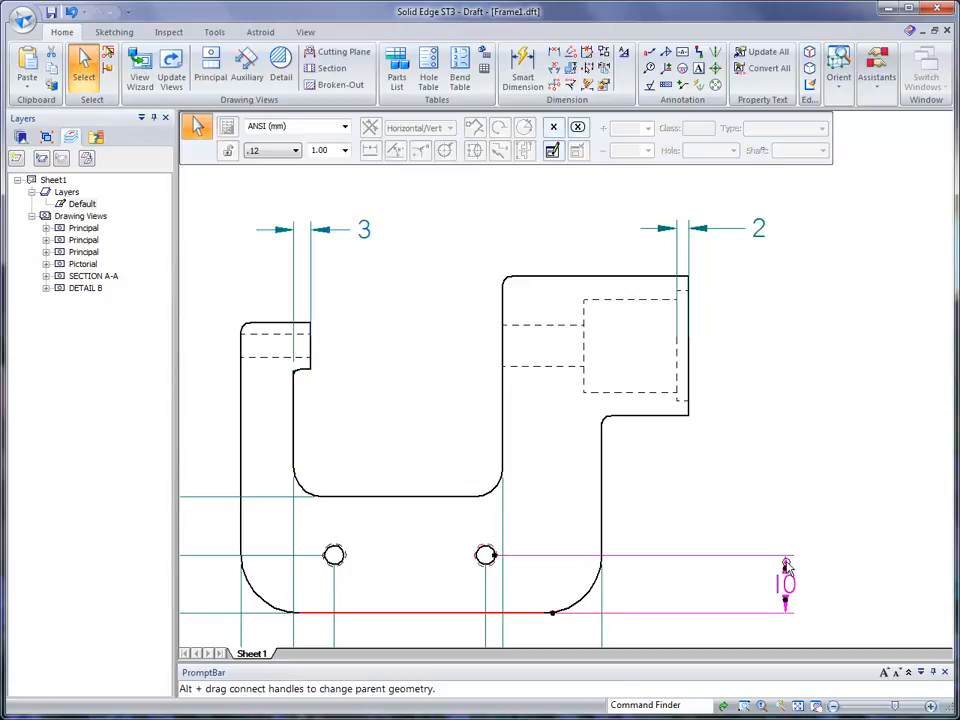
pyautogui.click(842, 434)
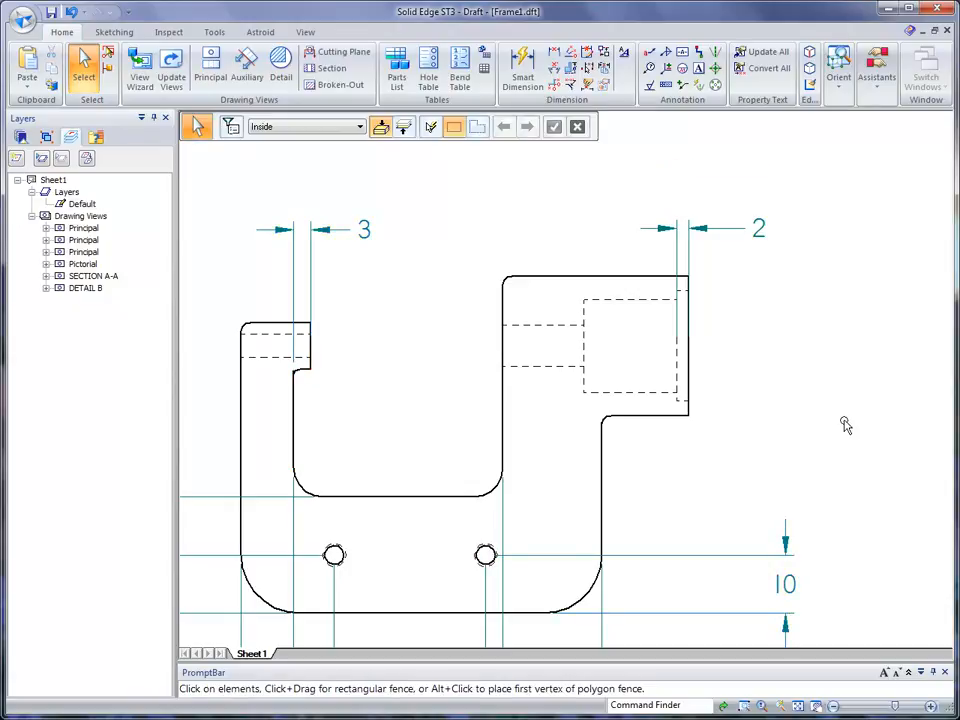
# - Add a Smart Dimension for the height of the boss's right end face in the front view
pyautogui.scroll(-2, 842, 412)
pyautogui.scroll(-3, 838, 385)
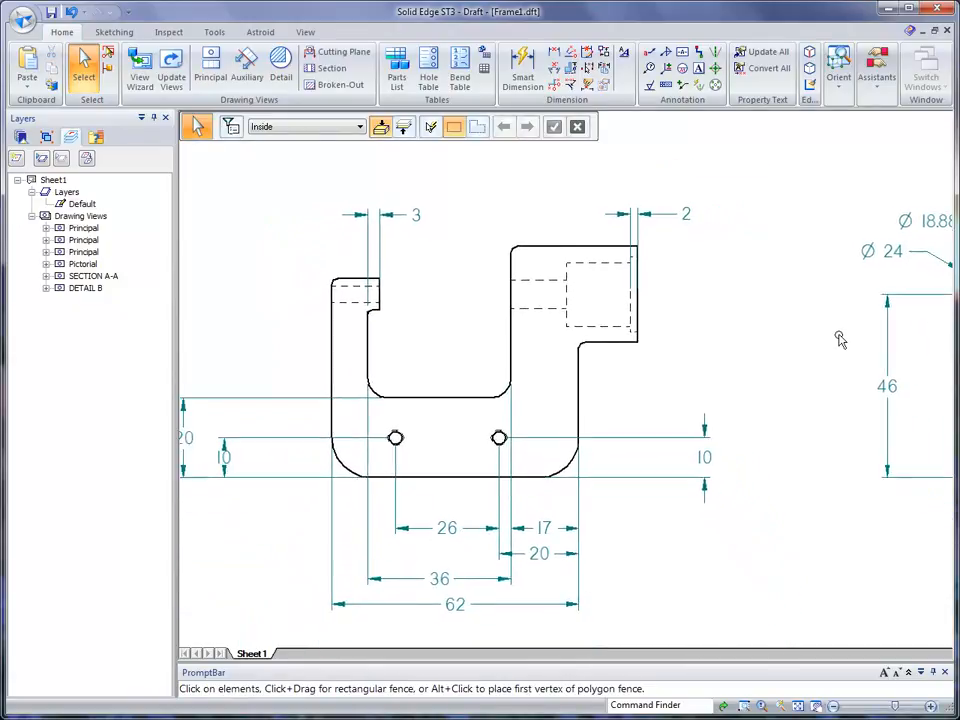
pyautogui.click(525, 68)
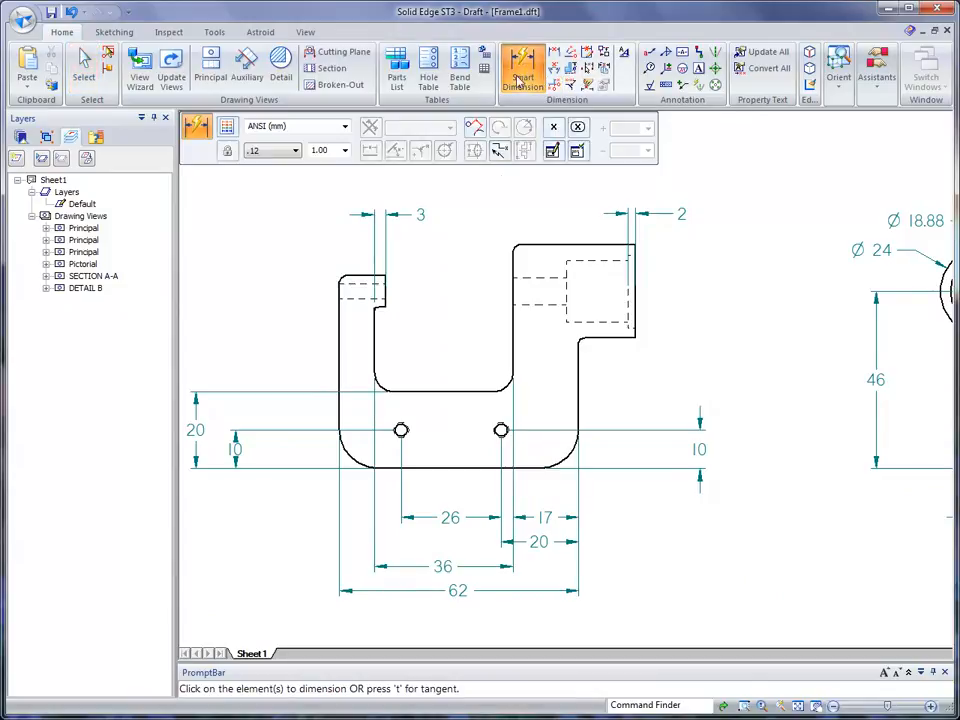
pyautogui.click(635, 285)
pyautogui.click(699, 284)
# - Dimension the frame's lower-right corner radius and the right small hole's diameter in the front view
pyautogui.click(567, 455)
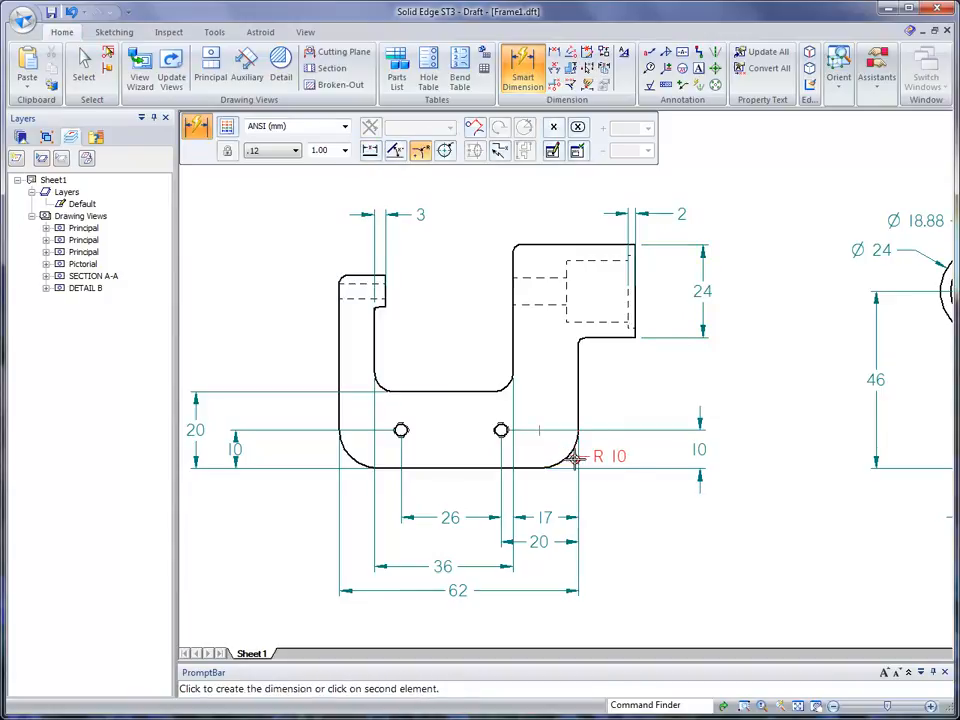
pyautogui.click(617, 517)
pyautogui.click(499, 428)
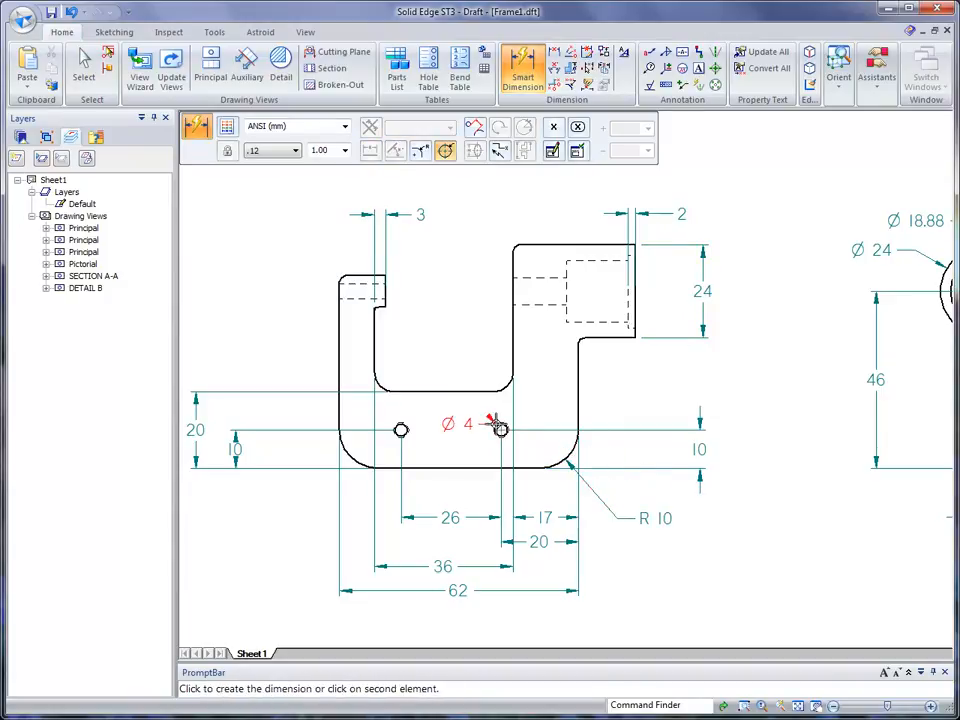
pyautogui.click(462, 345)
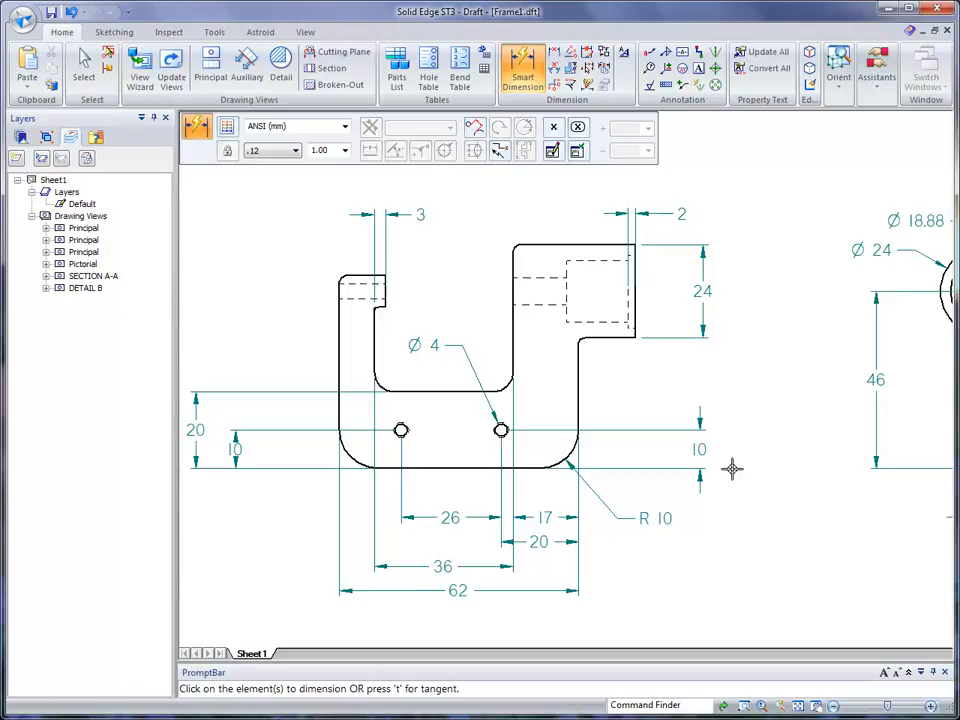
# - Add a Distance Between dimension in Detail B for the depth of the shallow recess from the right end face
pyautogui.hscroll(3, 741, 461)
pyautogui.hscroll(6, 810, 349)
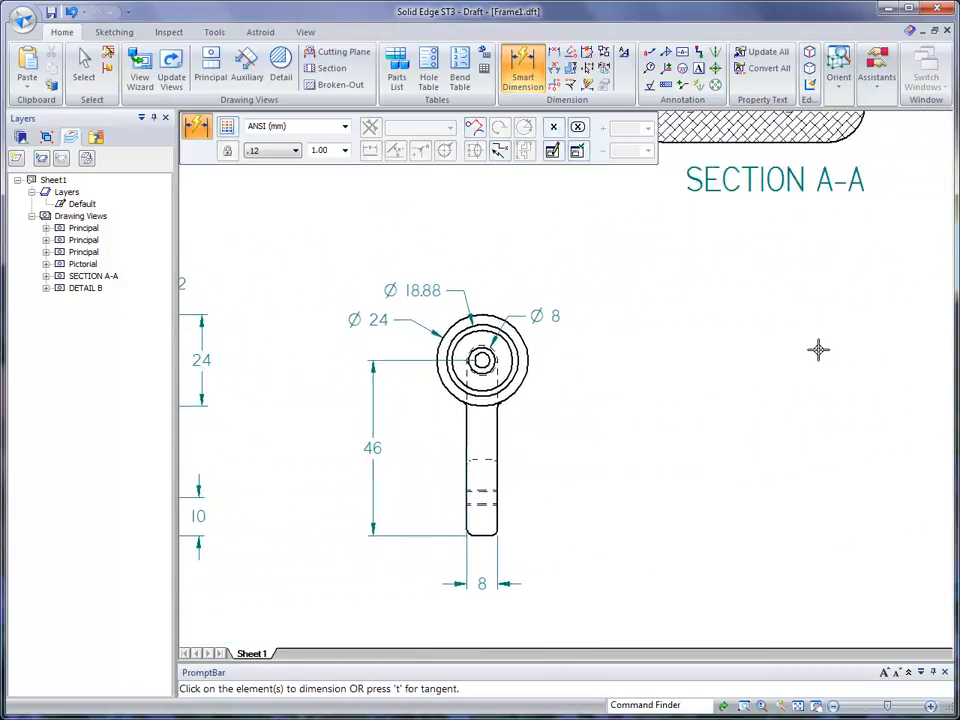
pyautogui.hscroll(6, 828, 354)
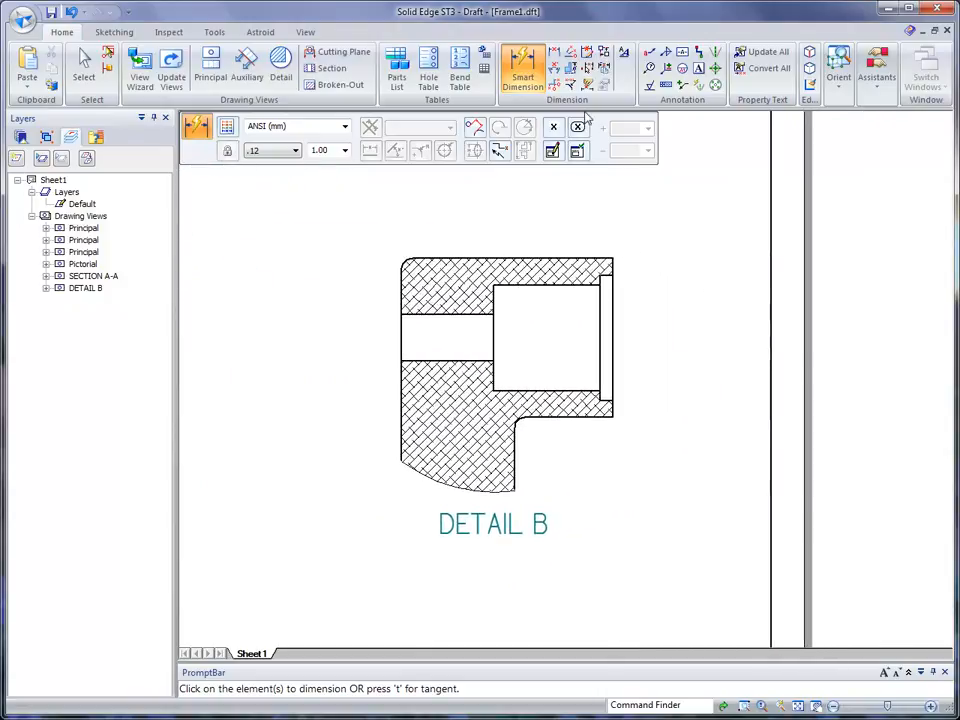
pyautogui.click(554, 56)
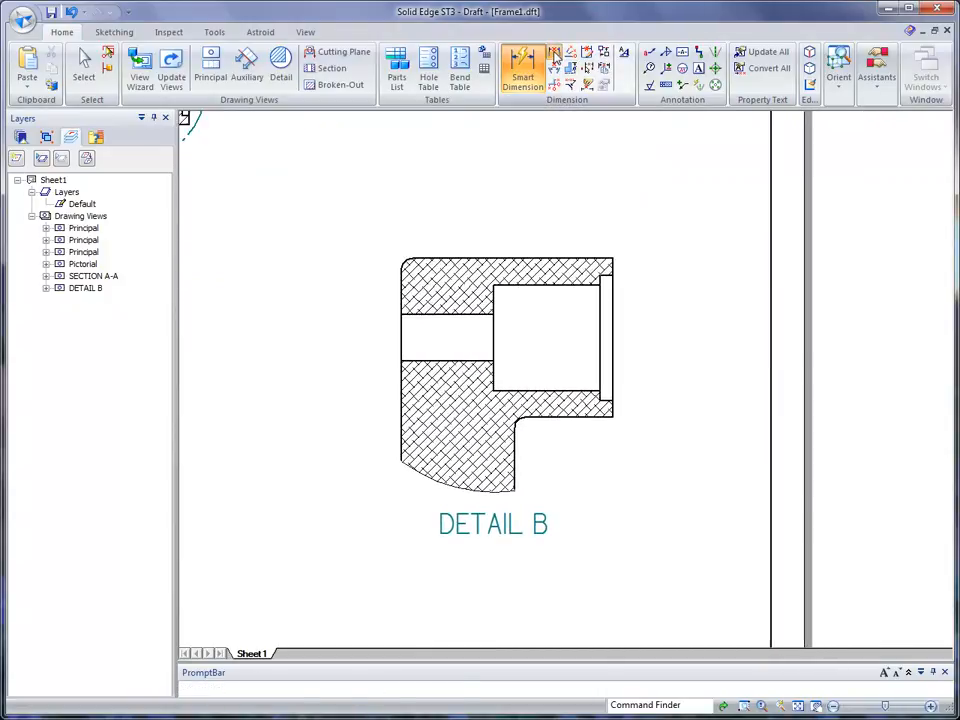
pyautogui.click(613, 331)
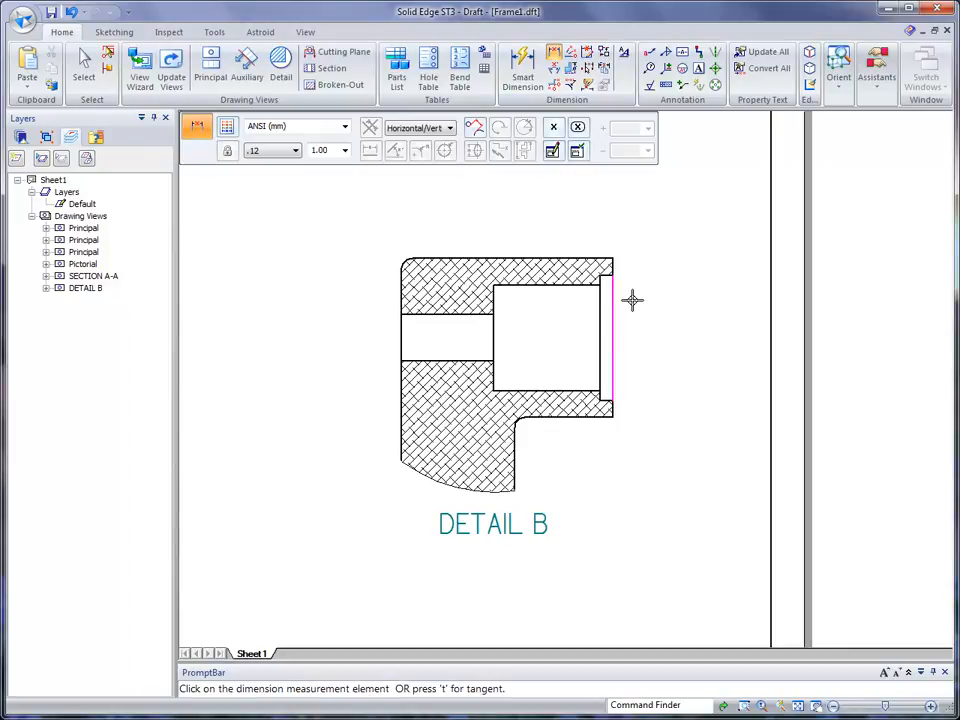
pyautogui.click(601, 308)
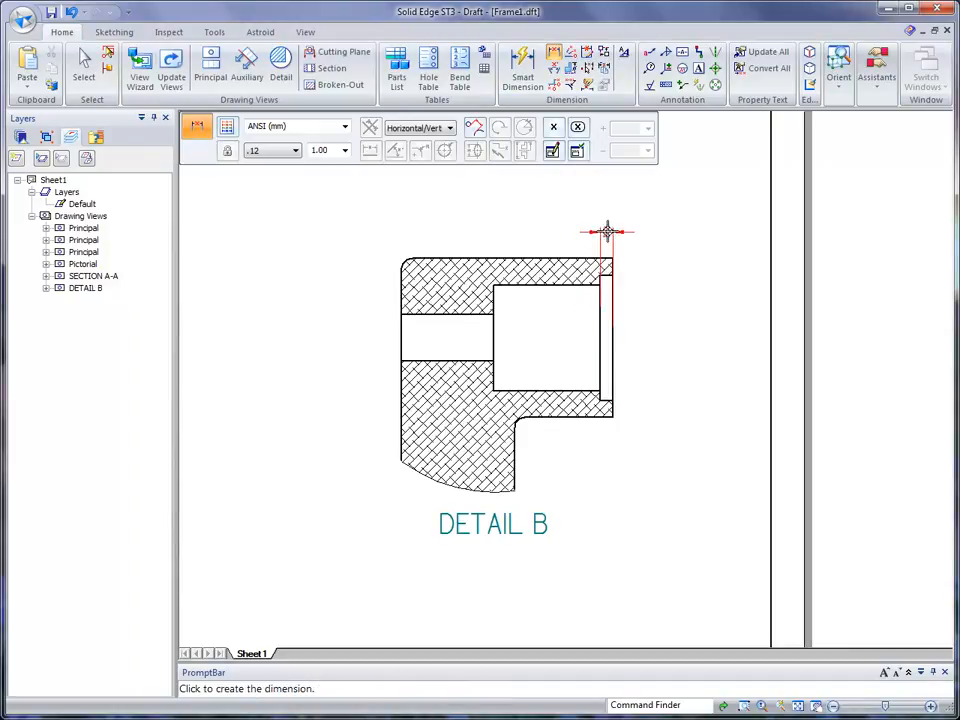
pyautogui.click(642, 230)
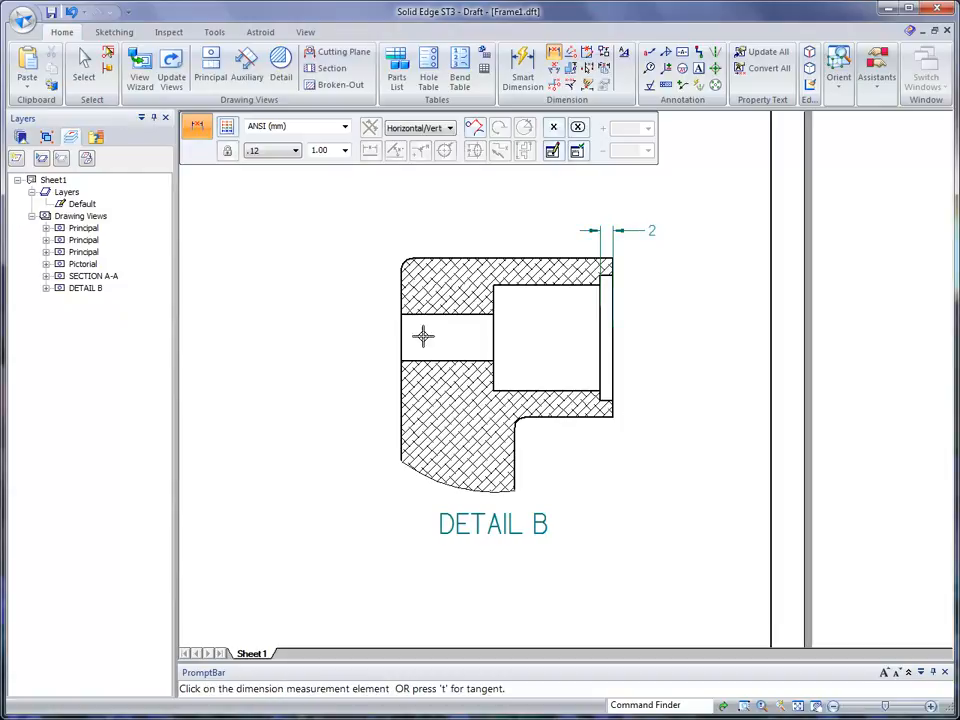
# - Add stacked distance dimensions from Detail B's right end face to its left face and to the bottom of the large bore
pyautogui.click(401, 337)
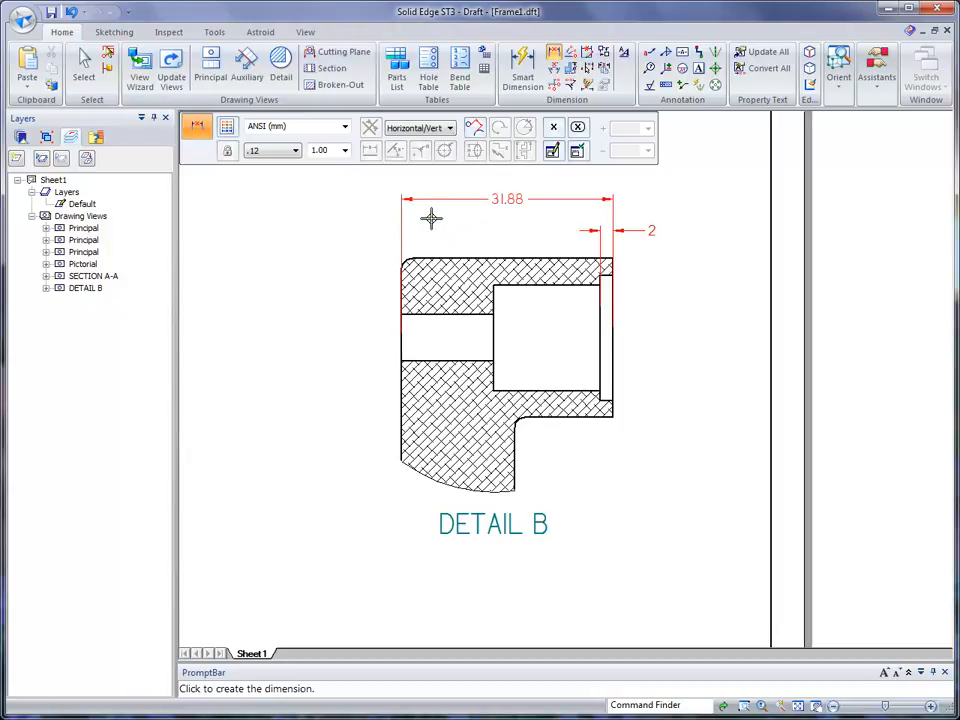
pyautogui.click(431, 218)
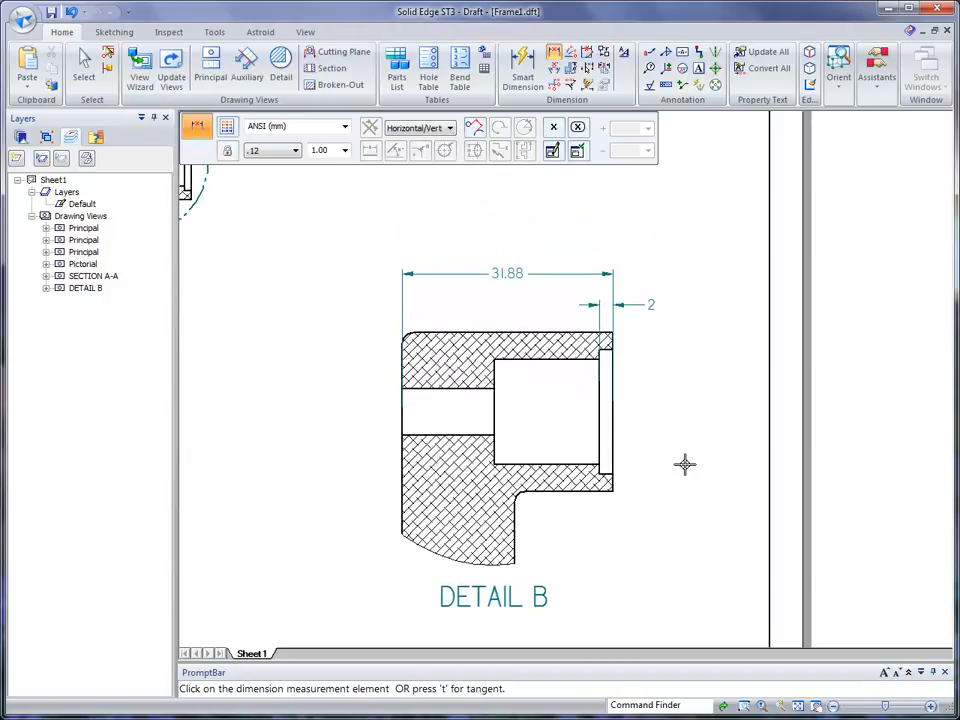
pyautogui.click(495, 404)
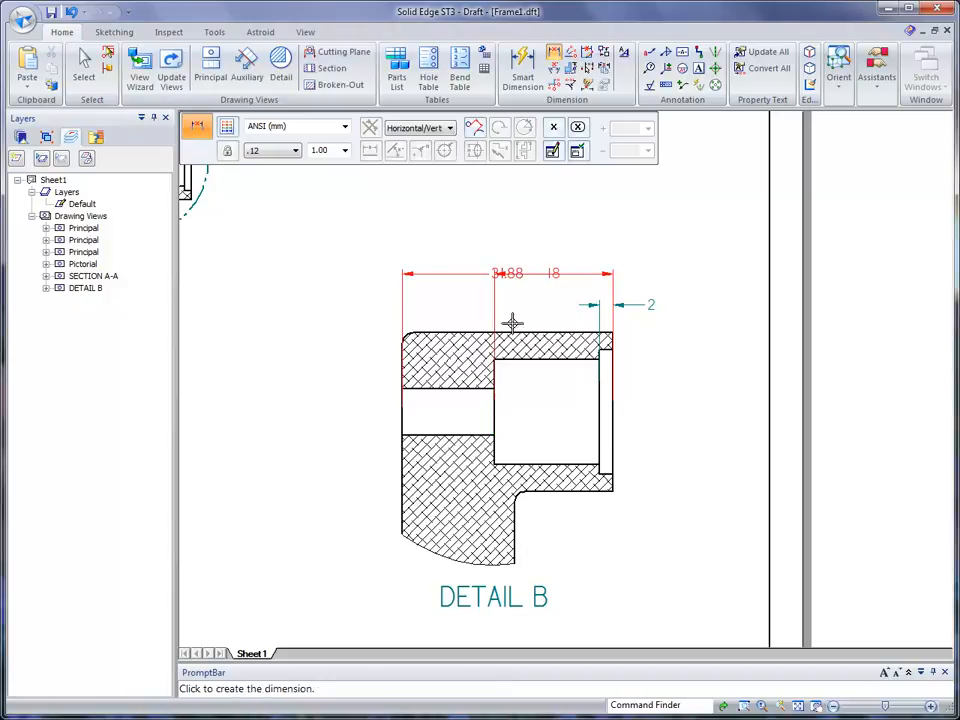
pyautogui.click(512, 292)
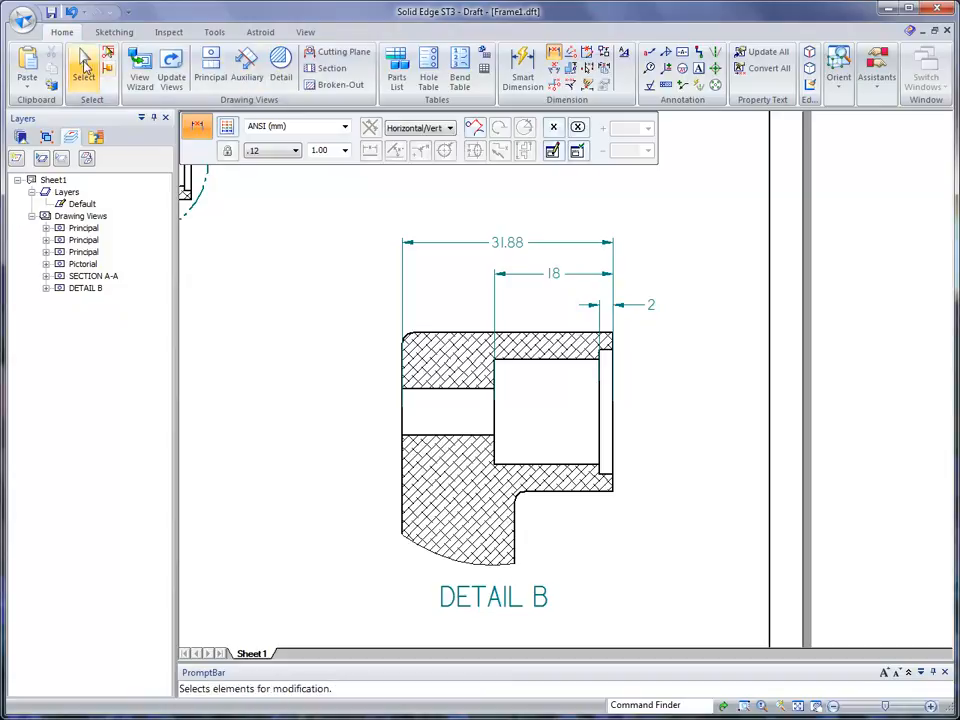
pyautogui.click(84, 66)
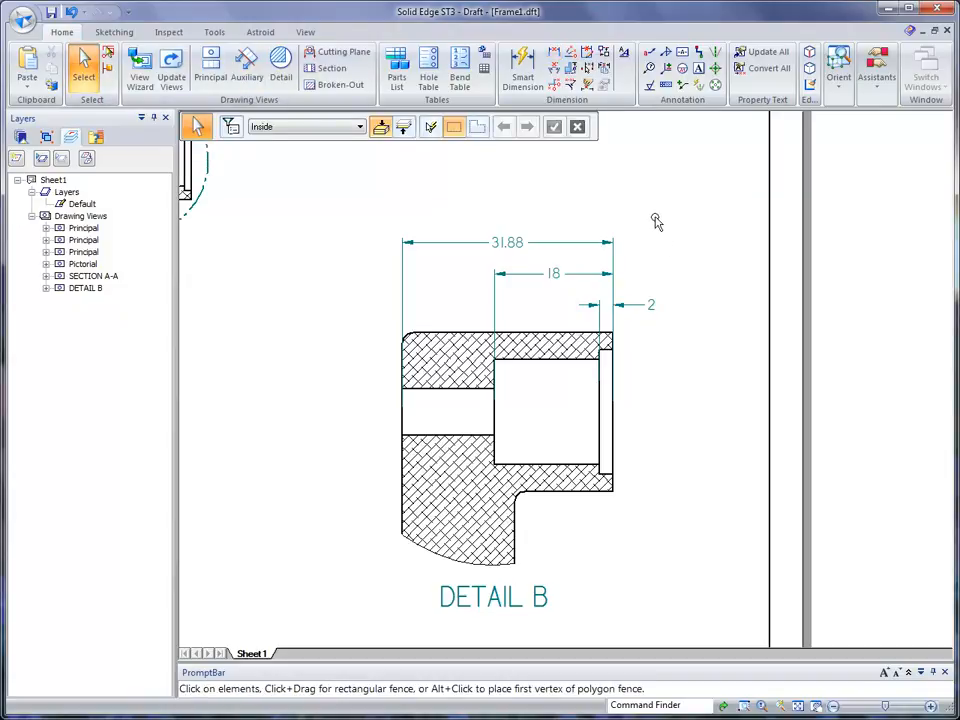
# - Add a stacked distance dimension in Detail B from the right end face to the vertical edge below the boss
pyautogui.click(554, 52)
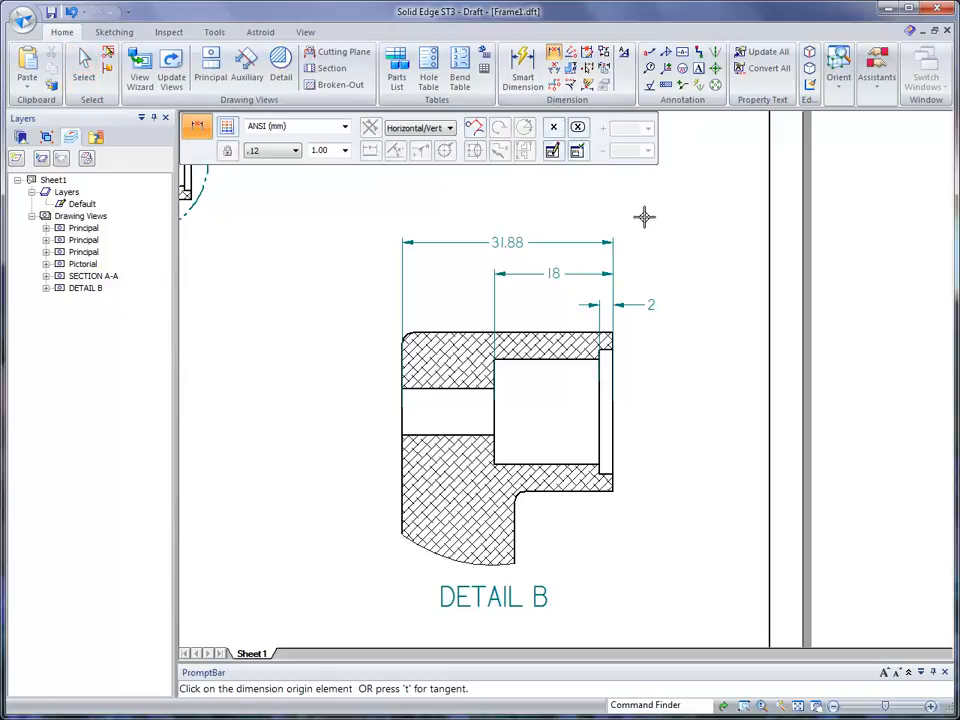
pyautogui.click(614, 263)
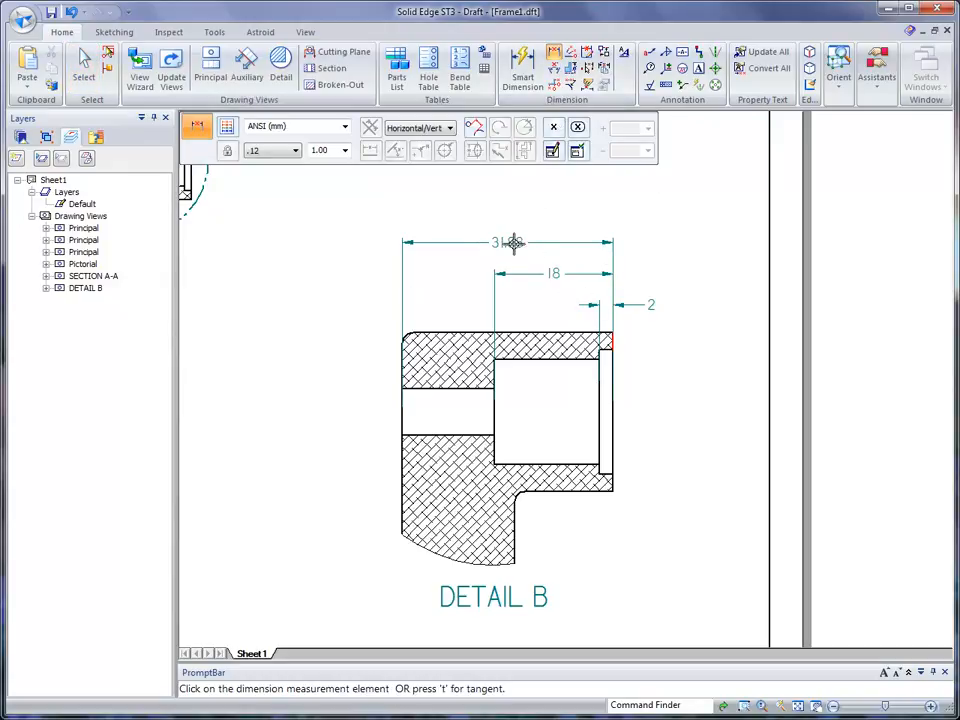
pyautogui.click(514, 533)
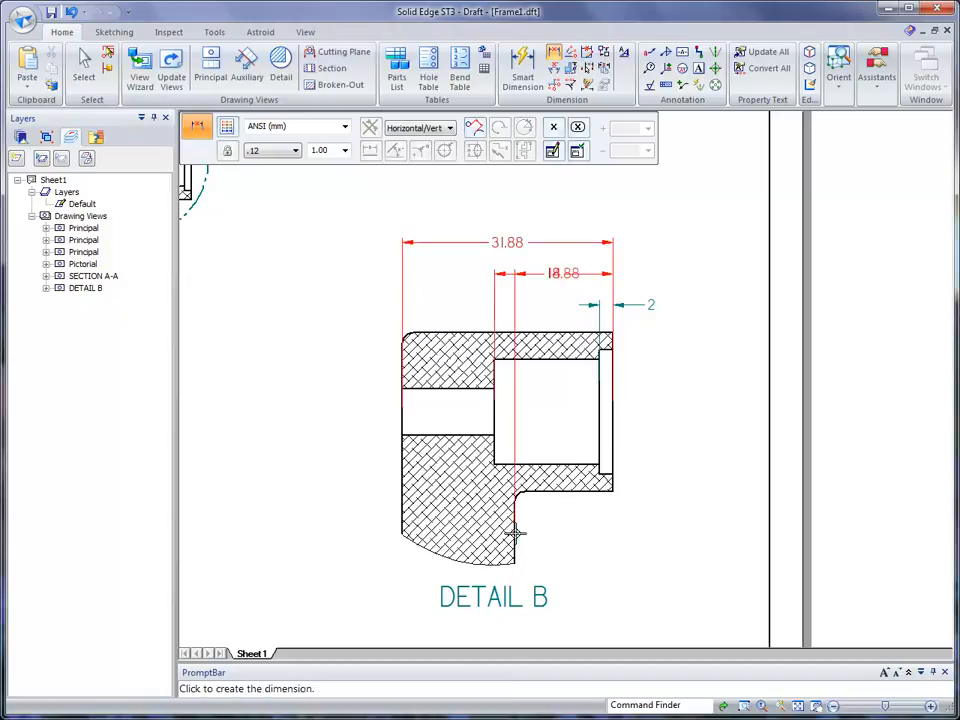
pyautogui.click(556, 306)
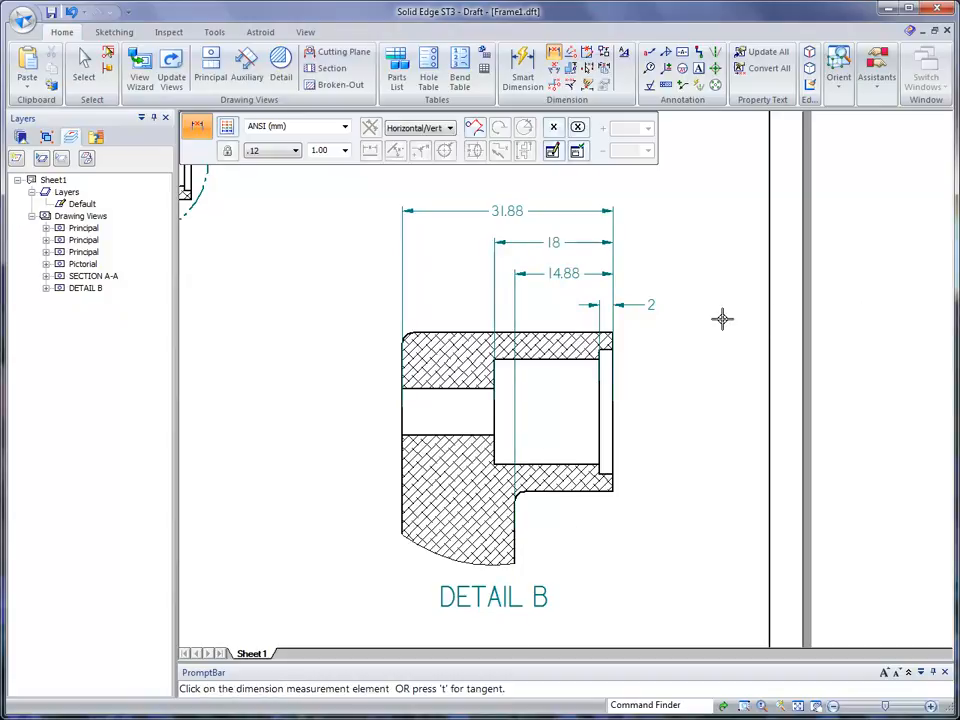
pyautogui.scroll(-1, 722, 319)
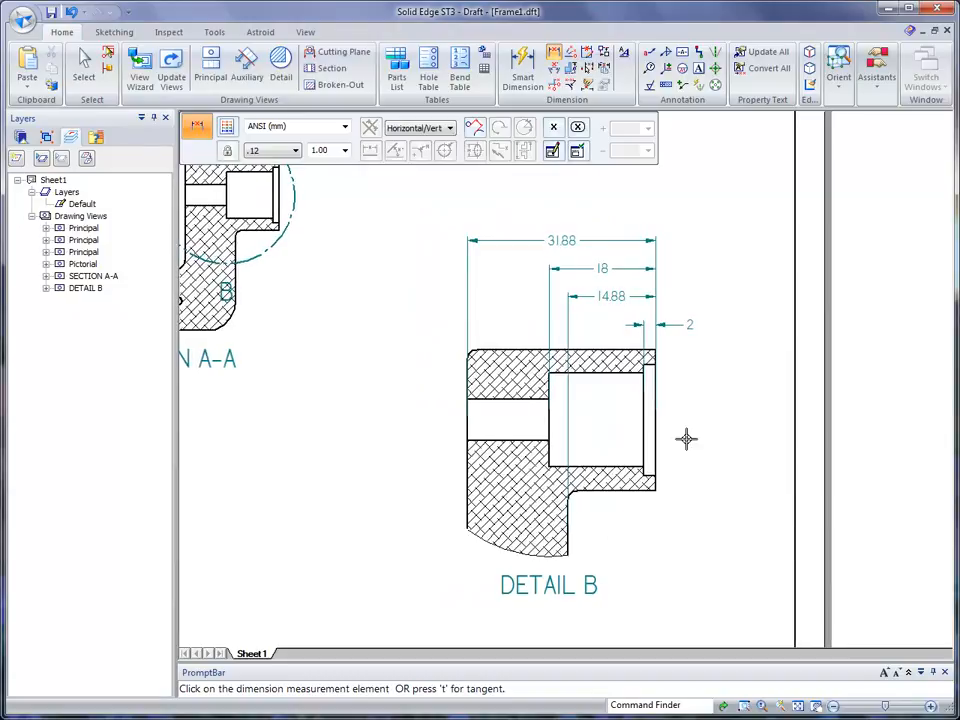
# - Add a horizontal/vertical center mark with projection lines at the center of the concentric circles in the side view
pyautogui.scroll(-1, 686, 439)
pyautogui.scroll(-3, 726, 437)
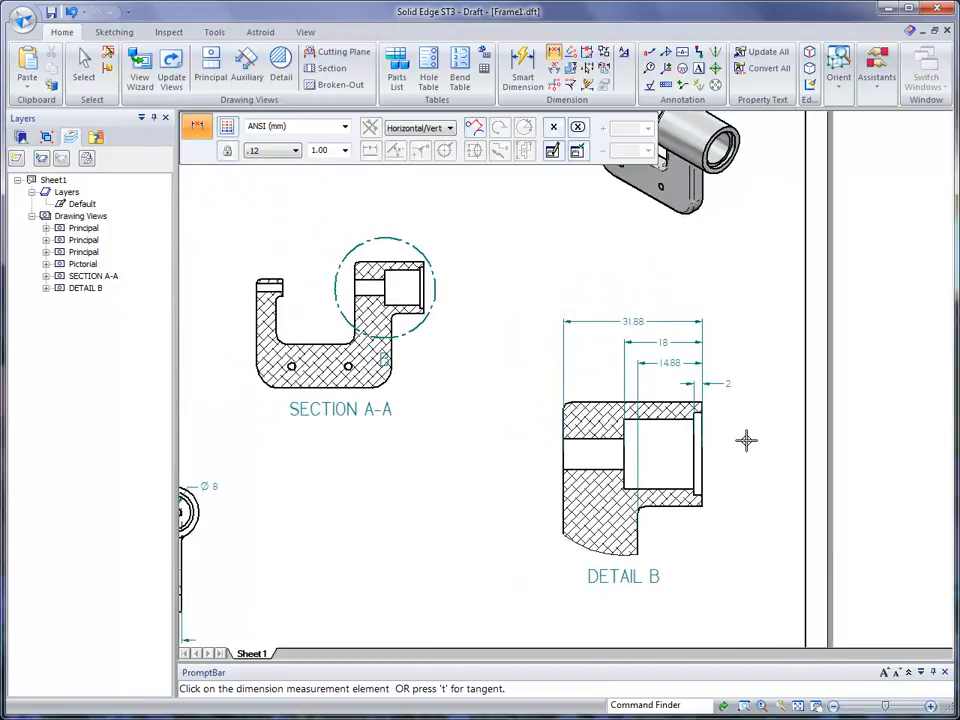
pyautogui.scroll(-3, 550, 418)
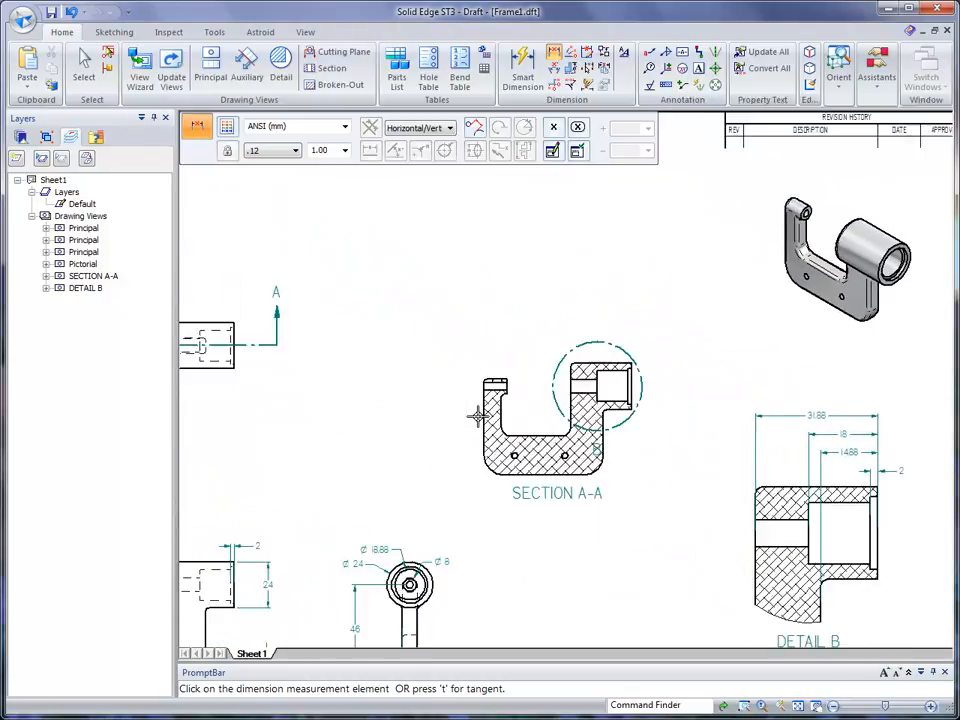
pyautogui.scroll(3, 560, 466)
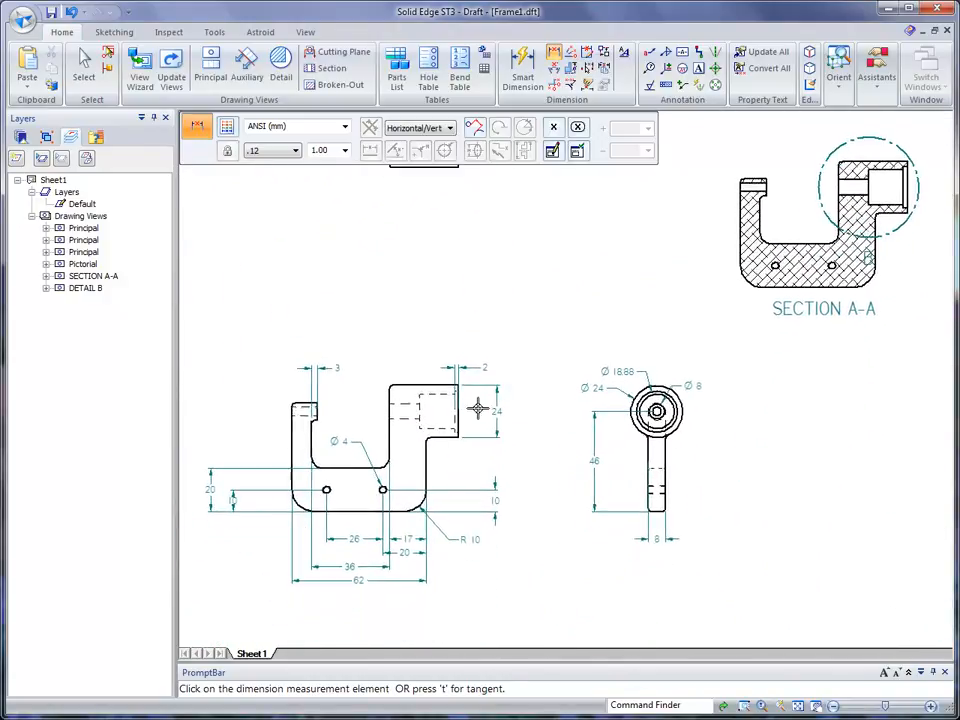
pyautogui.click(799, 706)
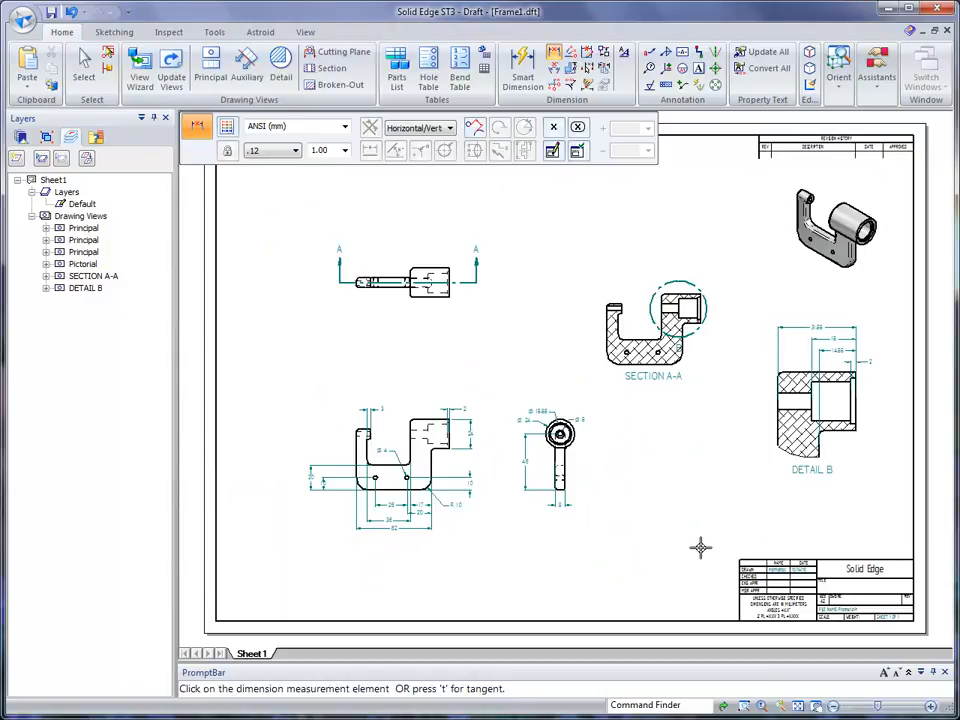
pyautogui.click(744, 706)
pyautogui.moveTo(517, 398); pyautogui.dragTo(609, 472)
pyautogui.rightClick(720, 484)
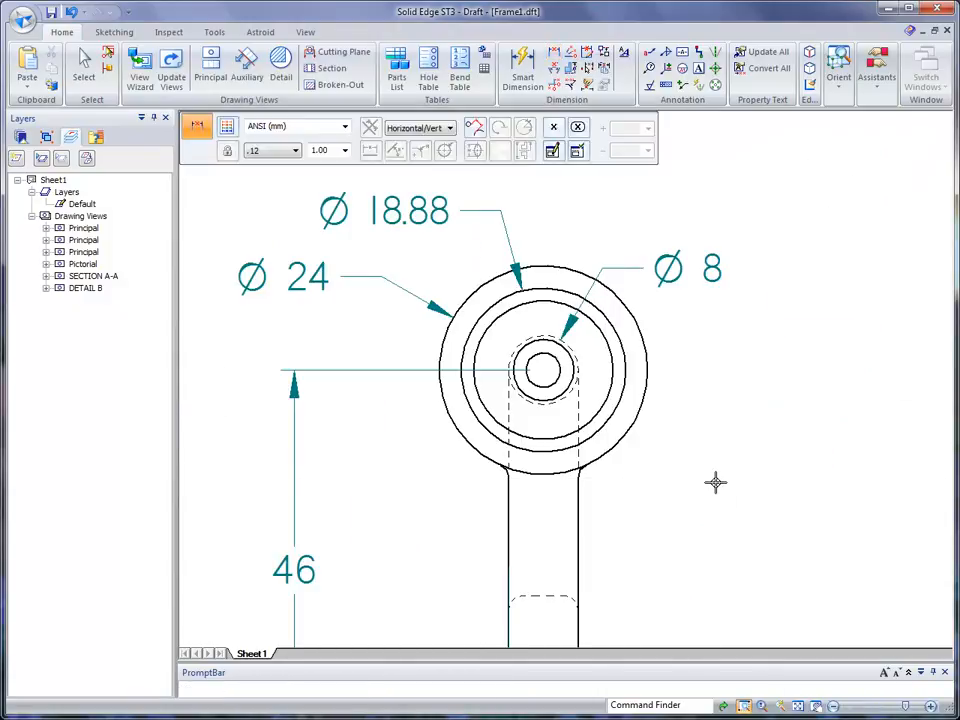
pyautogui.click(715, 70)
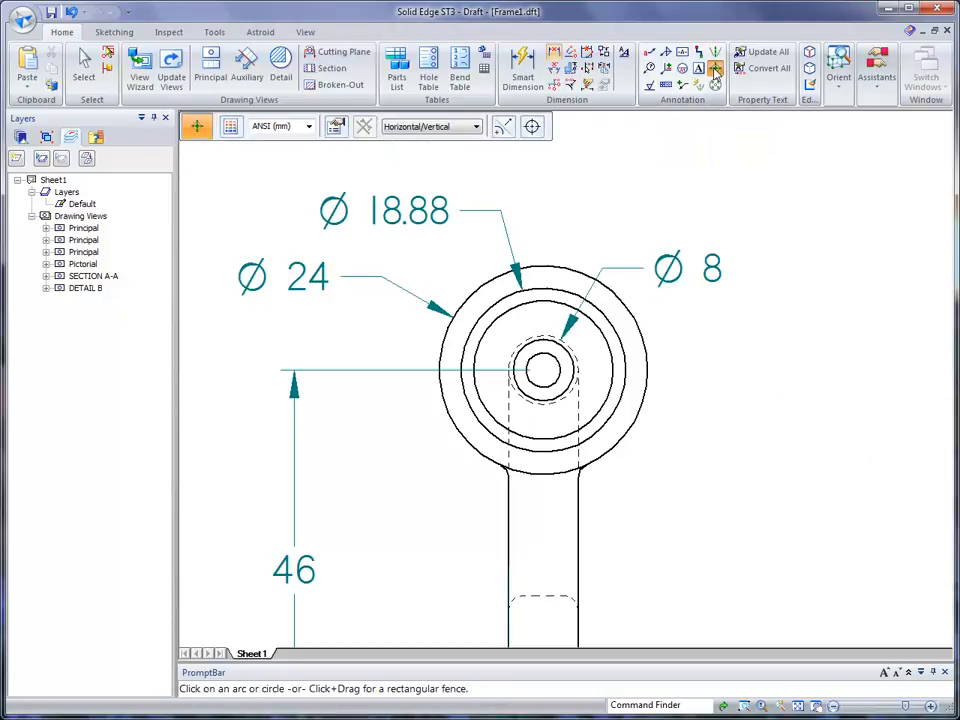
pyautogui.click(532, 126)
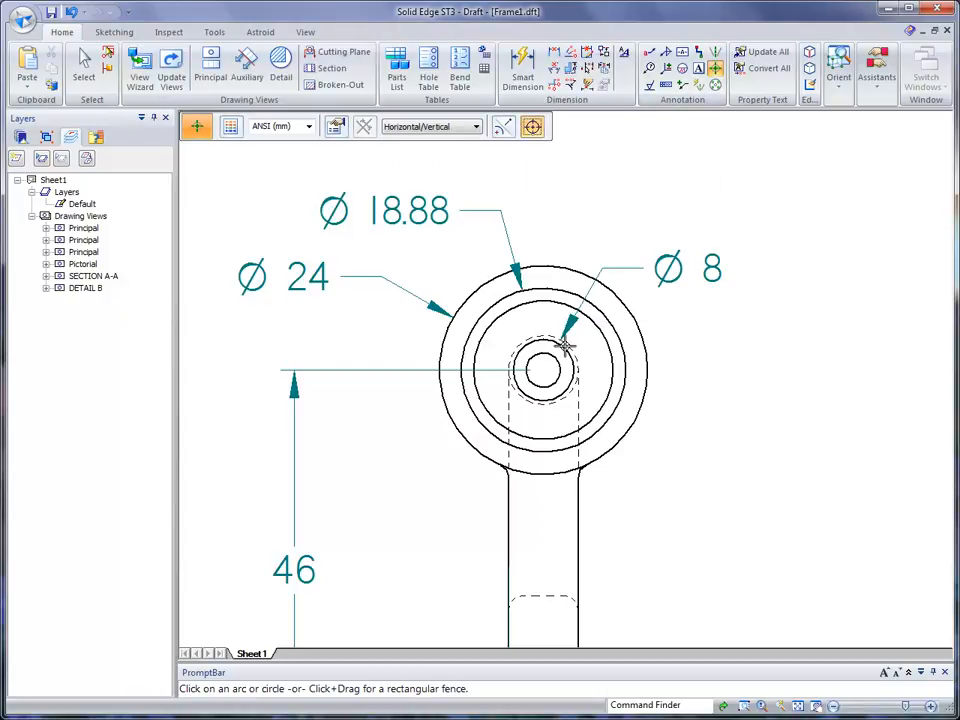
pyautogui.click(545, 370)
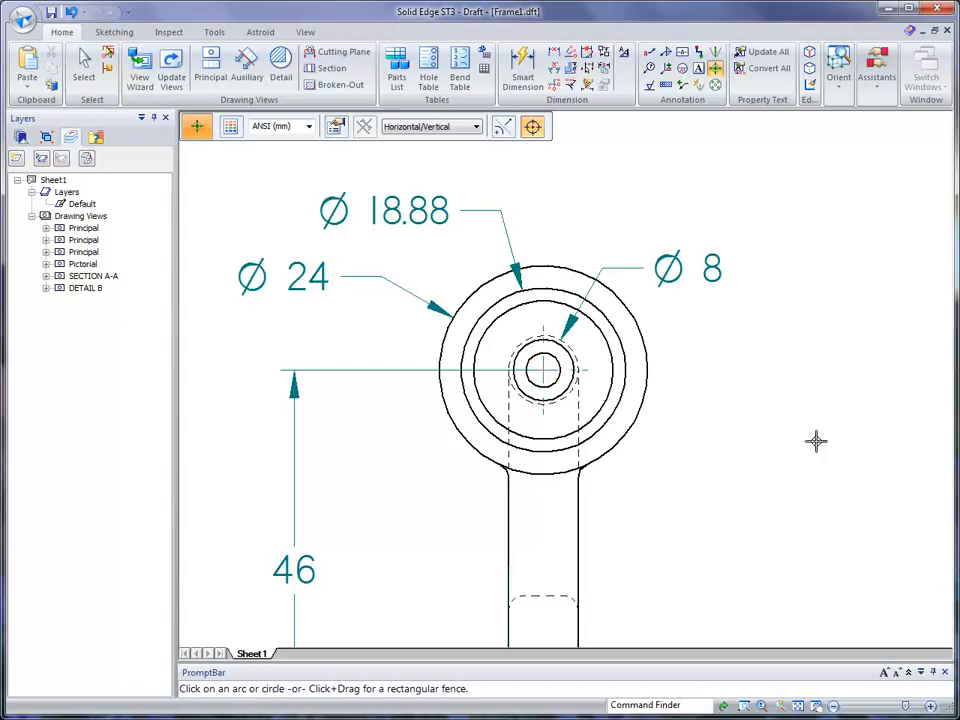
# - Fit the whole sheet in view and save the drawing
pyautogui.click(799, 705)
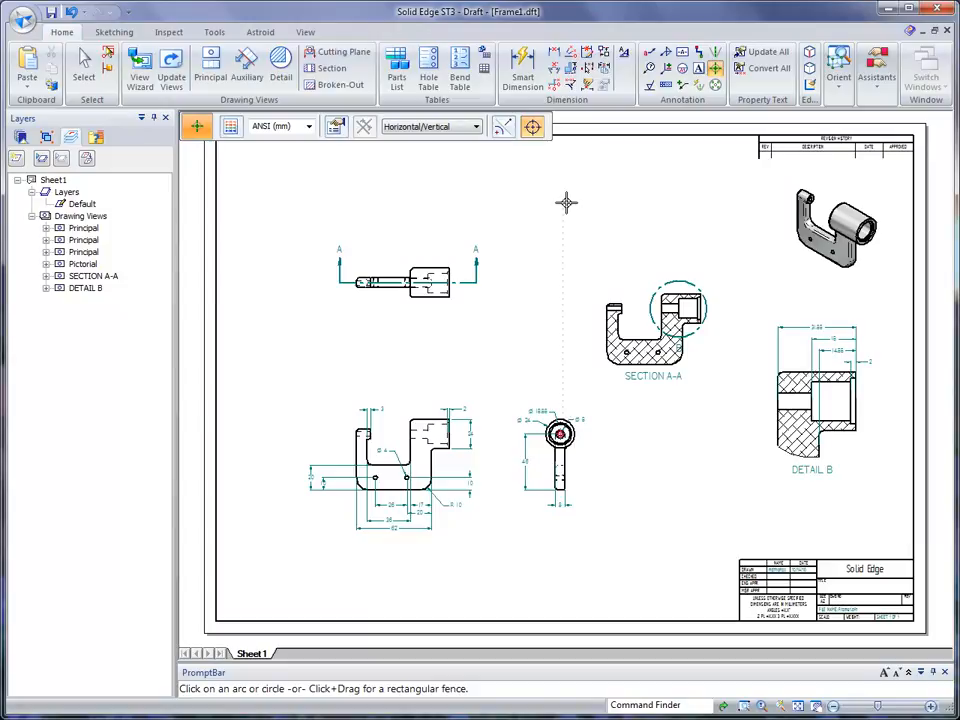
pyautogui.click(53, 12)
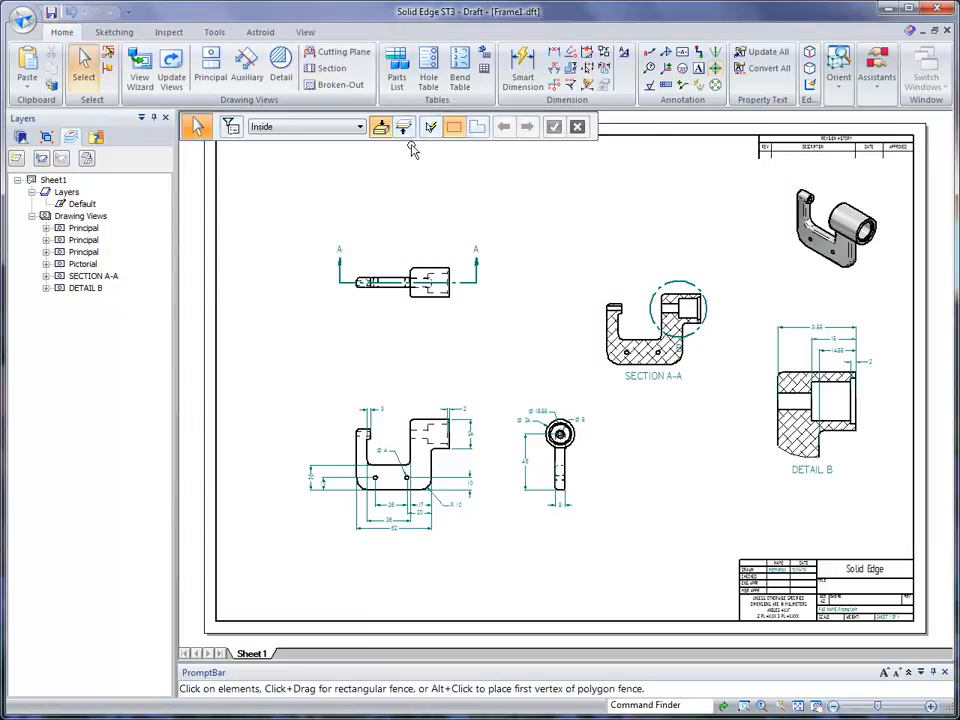